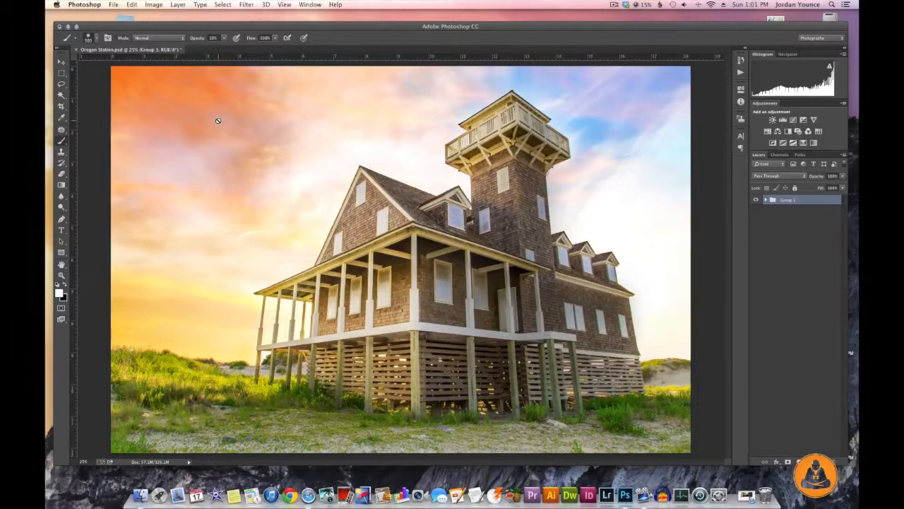
# - Place PictureMonk_Emblem-02.png from the PictureMonk Logo folder into the photo as an embedded image
pyautogui.click(115, 5)
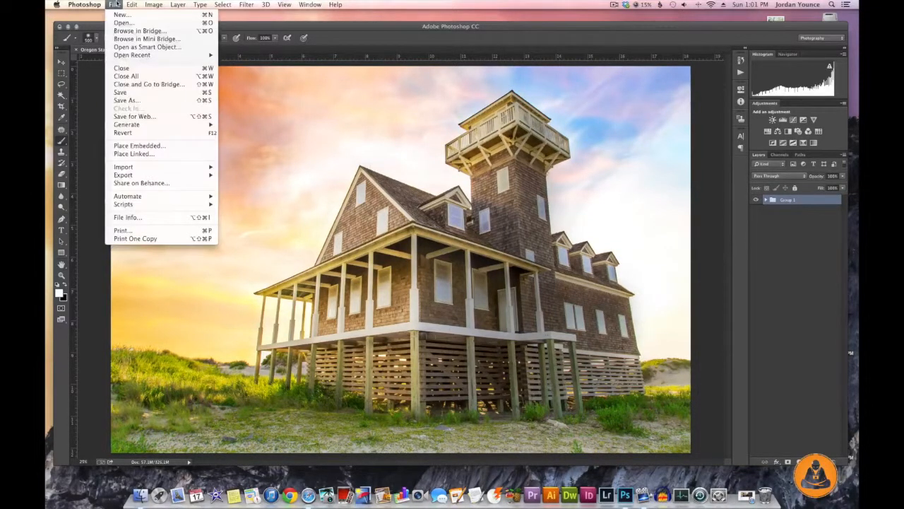
pyautogui.click(137, 146)
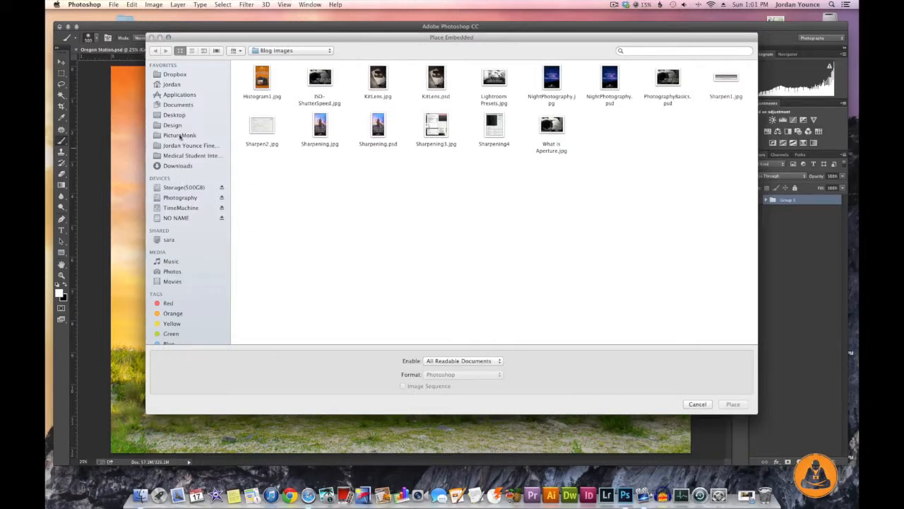
pyautogui.click(180, 135)
pyautogui.click(432, 83)
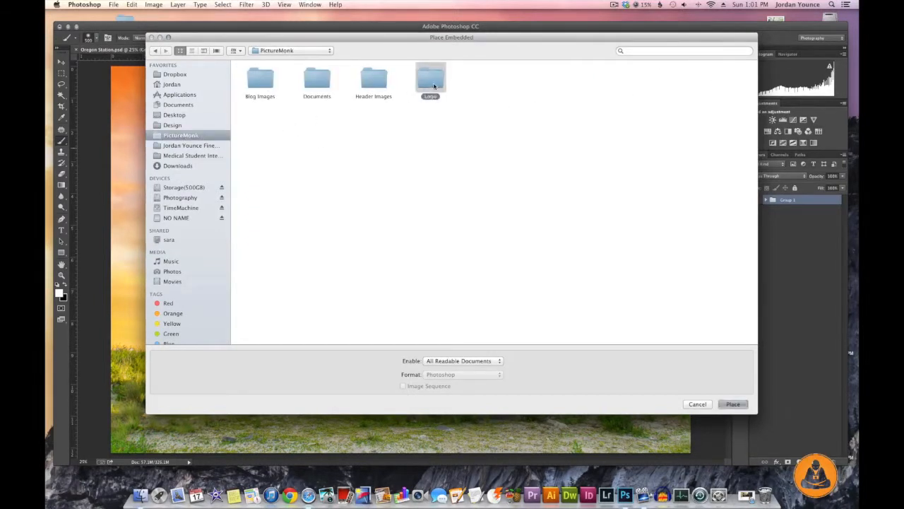
pyautogui.doubleClick(433, 85)
pyautogui.click(487, 79)
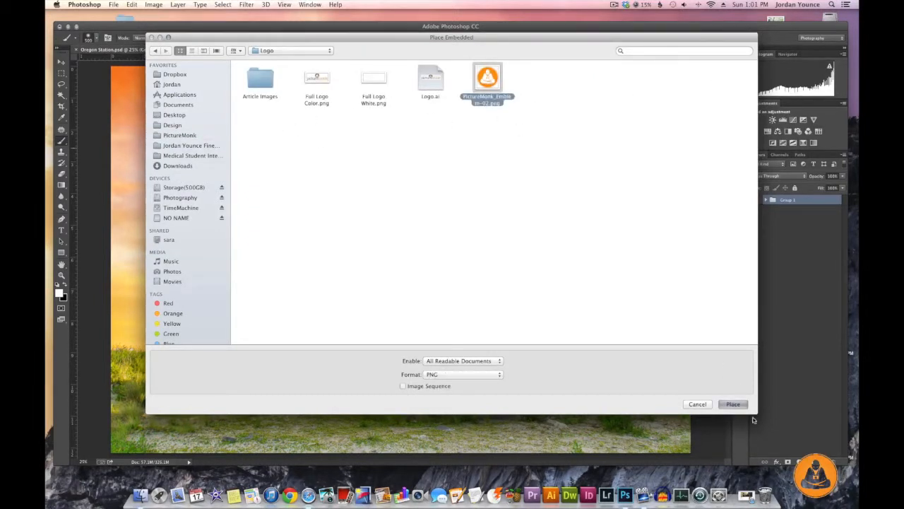
pyautogui.click(730, 403)
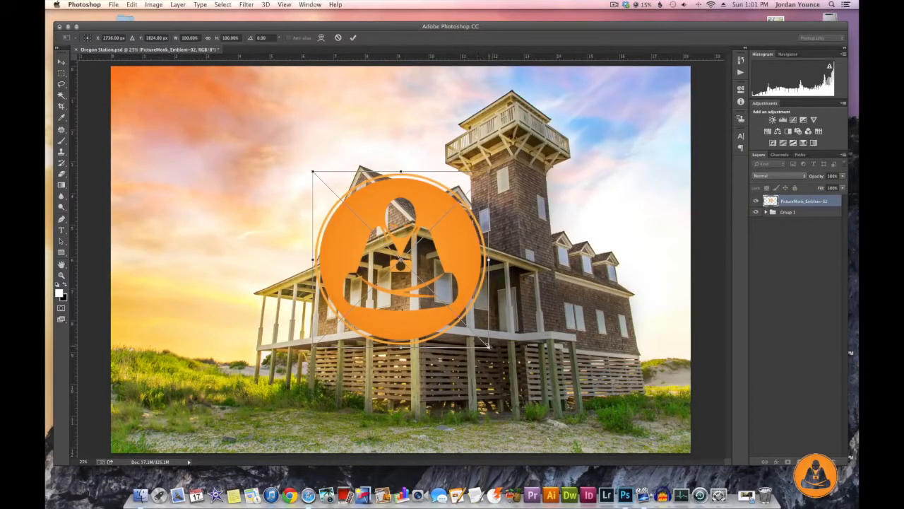
# - Scale the placed emblem down to about 24% and position it in the photo's lower-right corner
pyautogui.moveTo(488, 347); pyautogui.dragTo(392, 253)
pyautogui.moveTo(374, 209); pyautogui.dragTo(679, 421)
pyautogui.moveTo(599, 368); pyautogui.dragTo(638, 406)
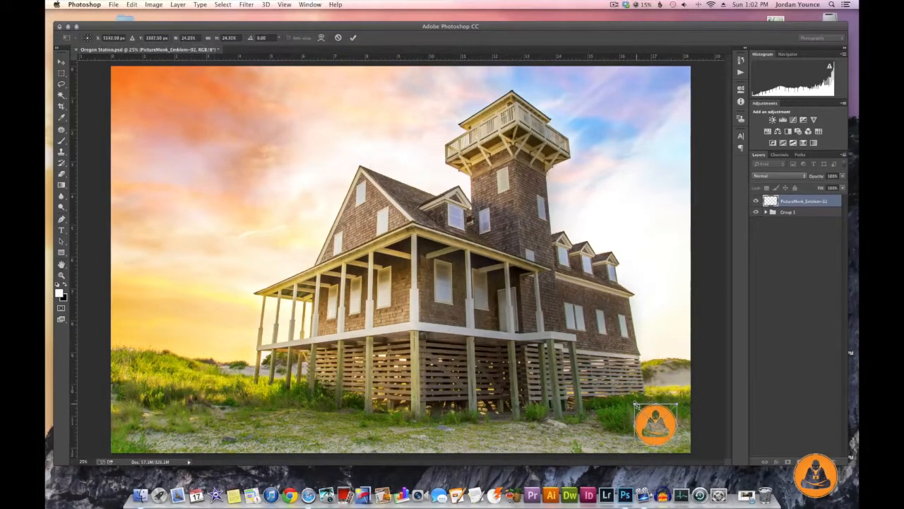
pyautogui.press('b')
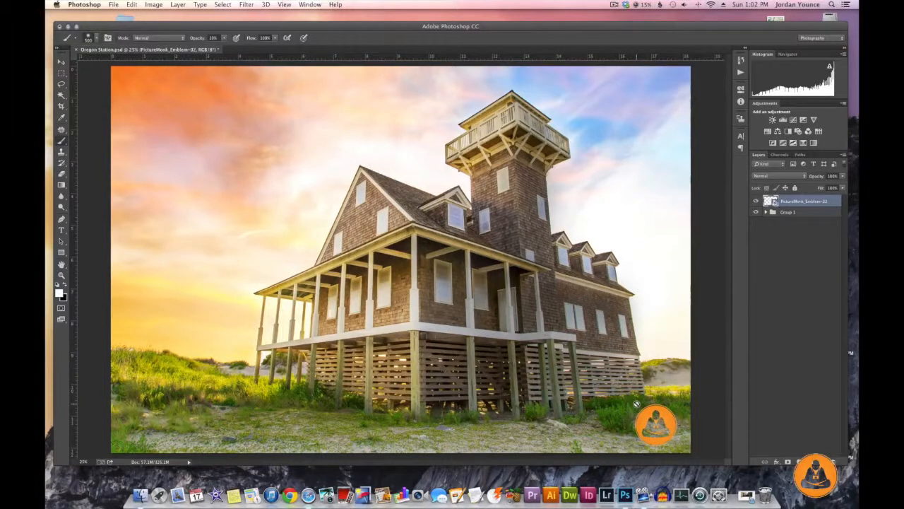
pyautogui.press('1')
# - Add a Color Overlay in white (ffffff) to the PictureMonk_Emblem-02 layer
pyautogui.doubleClick(833, 205)
pyautogui.moveTo(561, 220); pyautogui.dragTo(393, 158)
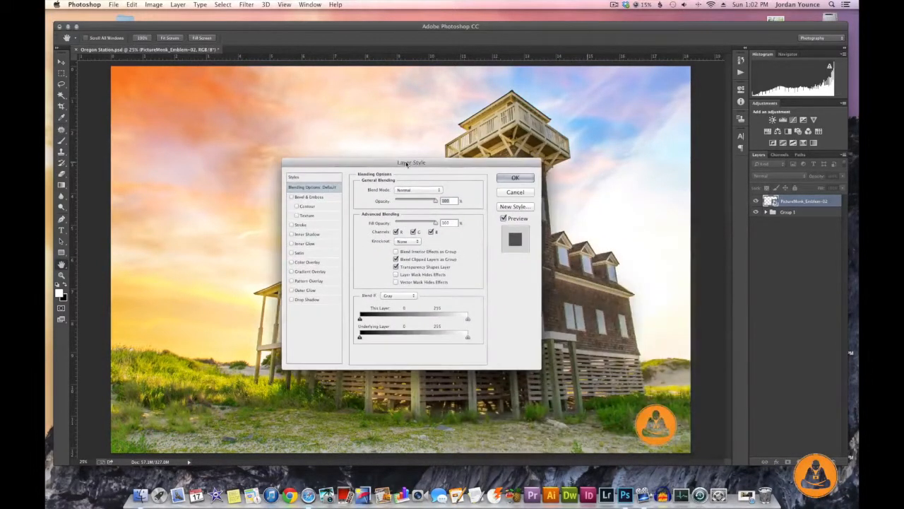
pyautogui.click(298, 263)
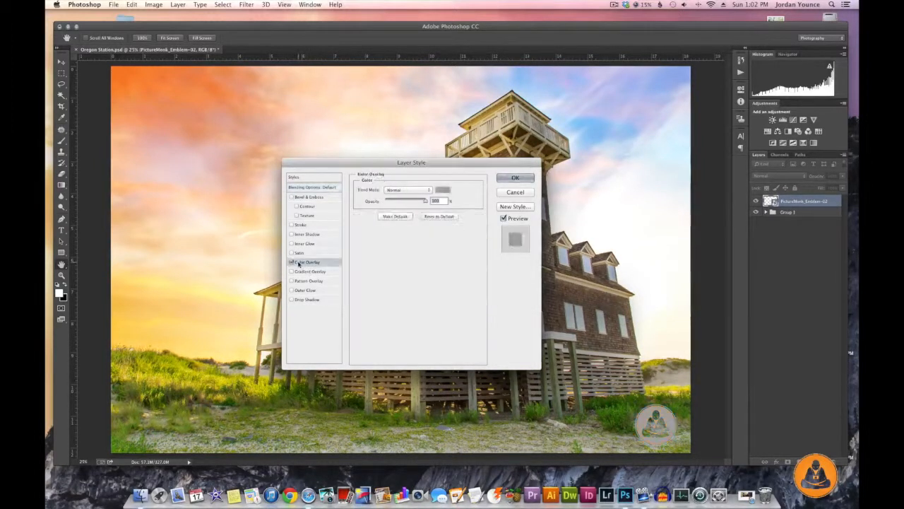
pyautogui.click(442, 190)
pyautogui.moveTo(487, 211); pyautogui.dragTo(487, 174)
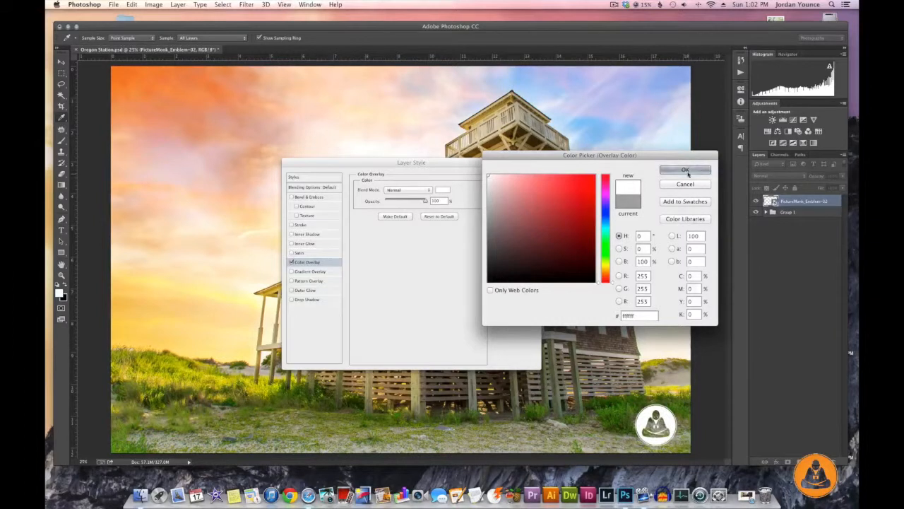
pyautogui.click(684, 170)
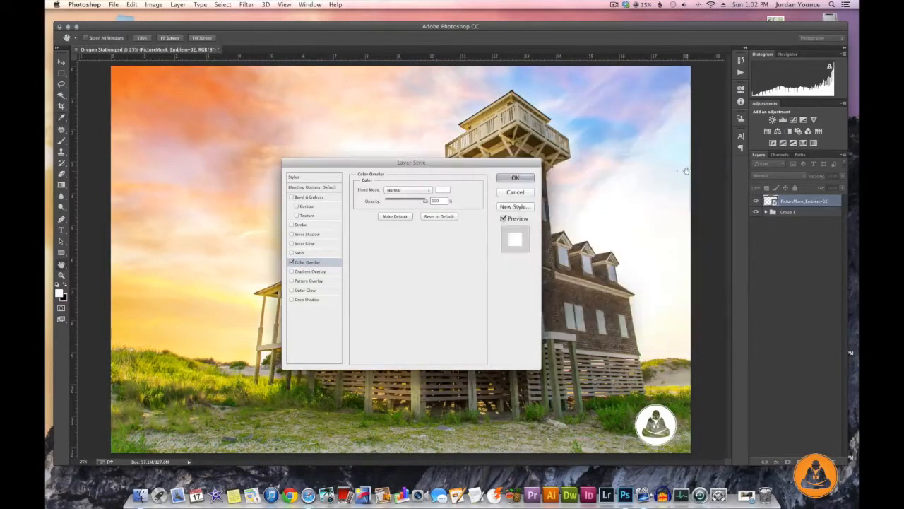
# - Add a Drop Shadow with its default settings to the emblem and try adjusting the layer's opacity
pyautogui.click(319, 300)
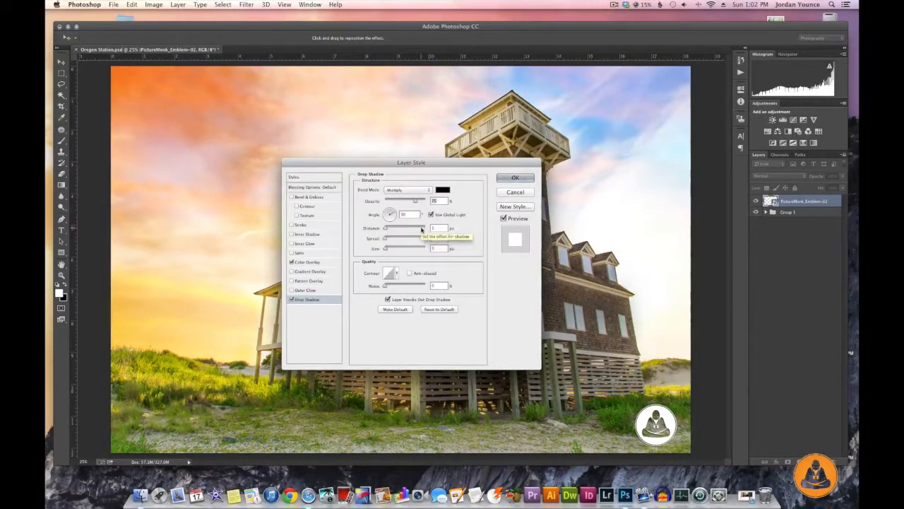
pyautogui.click(515, 177)
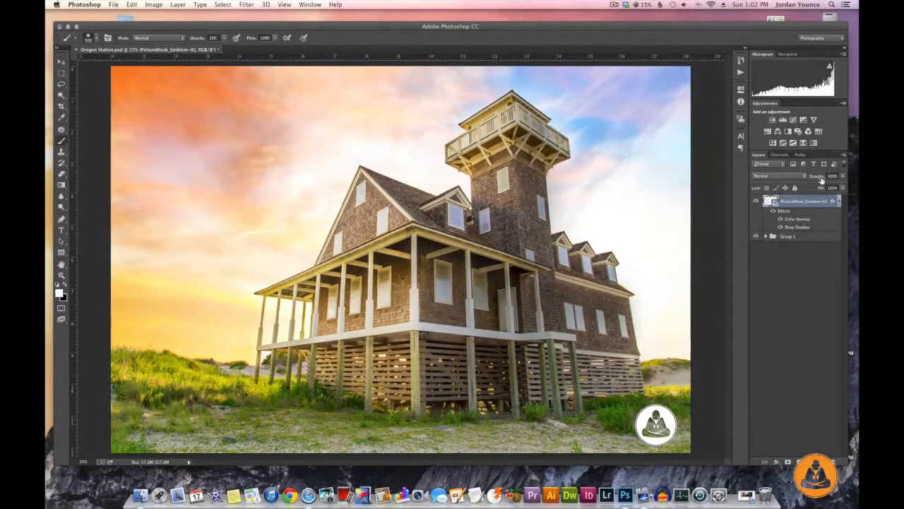
pyautogui.moveTo(821, 180); pyautogui.dragTo(851, 180)
pyautogui.click(789, 180)
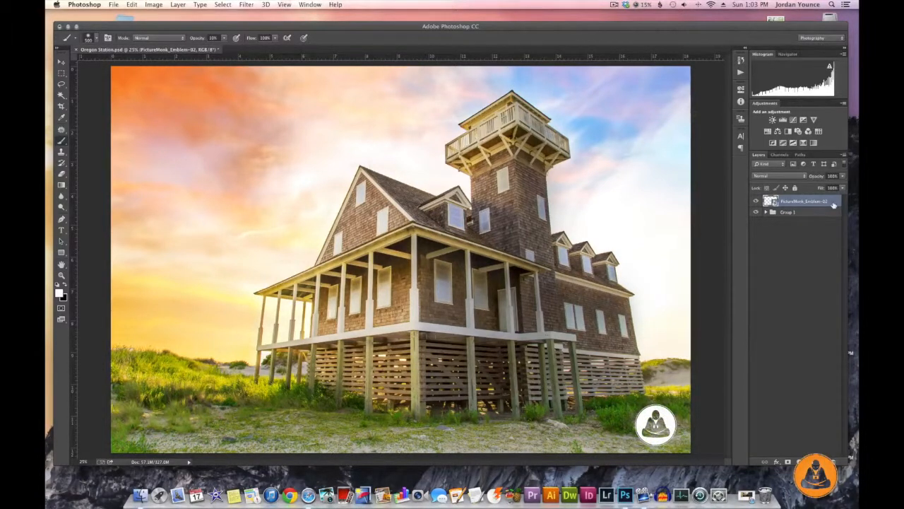
# - Apply a black (000000) Color Overlay at 100% opacity to the emblem layer
pyautogui.doubleClick(832, 205)
pyautogui.click(312, 263)
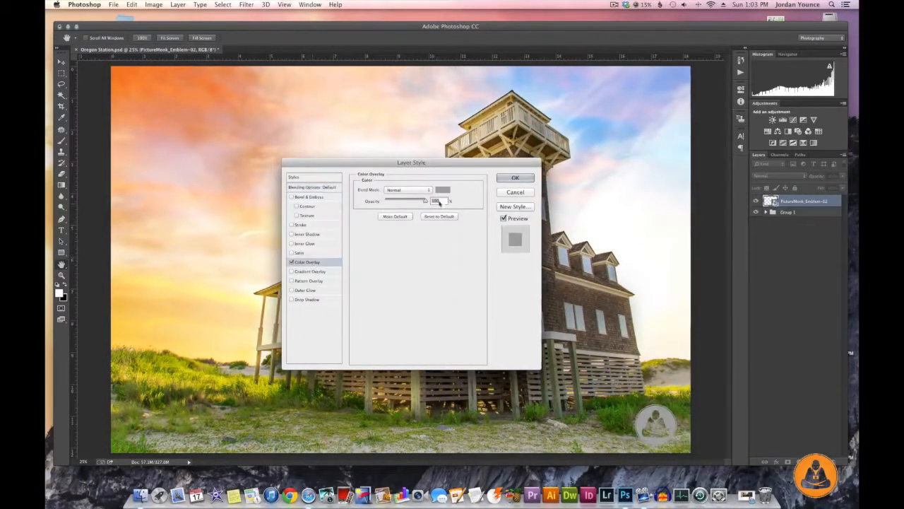
pyautogui.click(443, 189)
pyautogui.moveTo(498, 242); pyautogui.dragTo(477, 290)
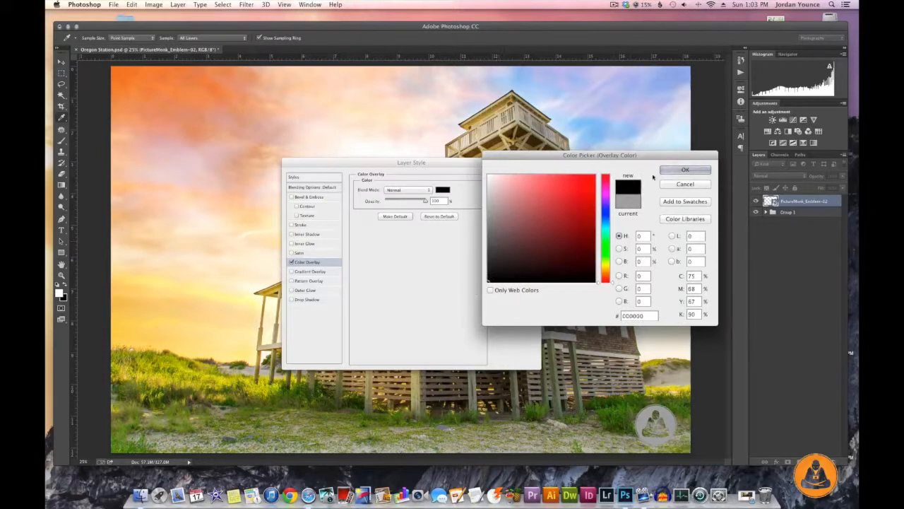
pyautogui.click(683, 170)
pyautogui.click(518, 178)
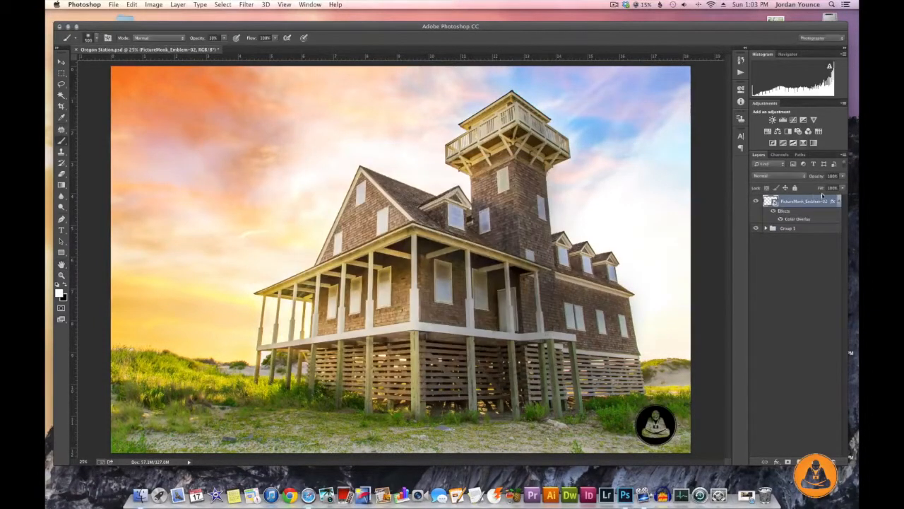
# - Convert the black emblem layer to a Smart Object and set its blend mode to Overlay
pyautogui.rightClick(820, 200)
pyautogui.click(731, 212)
pyautogui.click(777, 175)
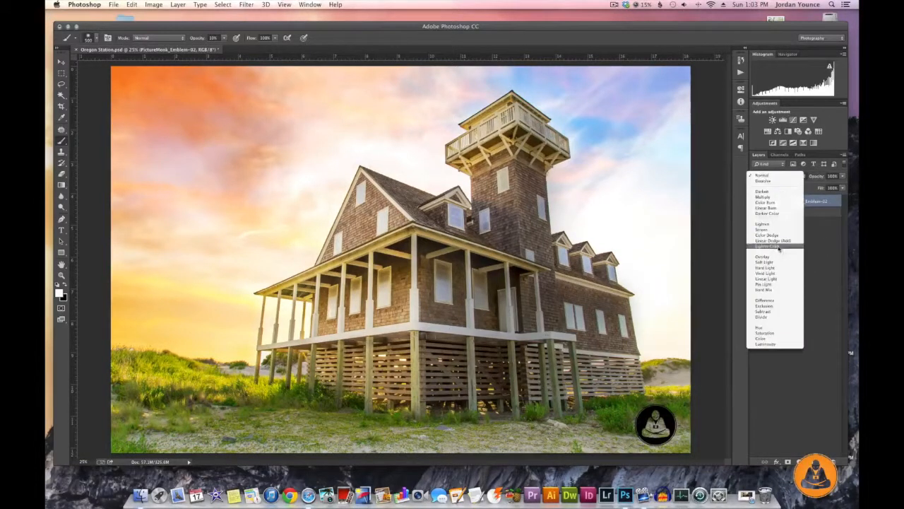
pyautogui.click(763, 260)
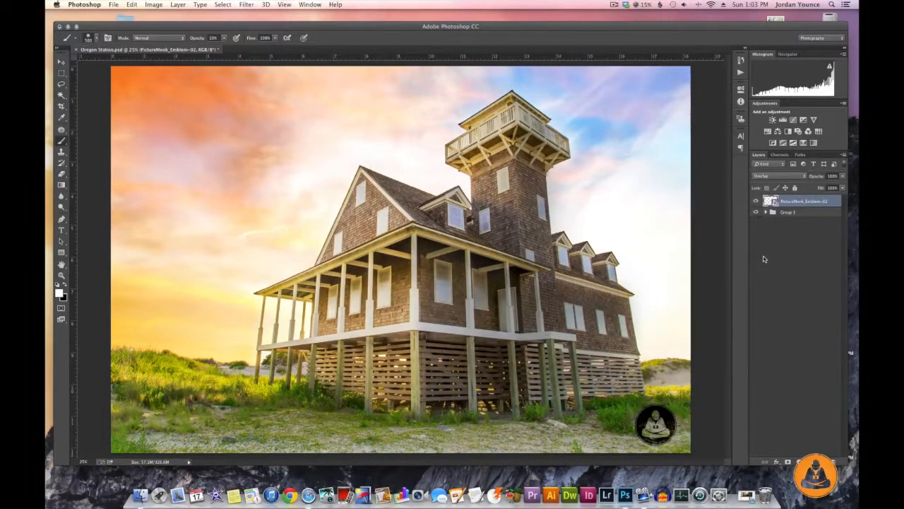
# - Undo the Overlay blend mode and the black Color Overlay to return to the white emblem
pyautogui.rightClick(798, 204)
pyautogui.click(809, 289)
pyautogui.press('super+z')
pyautogui.press('alt+super+z')
pyautogui.press('shift+super+z')
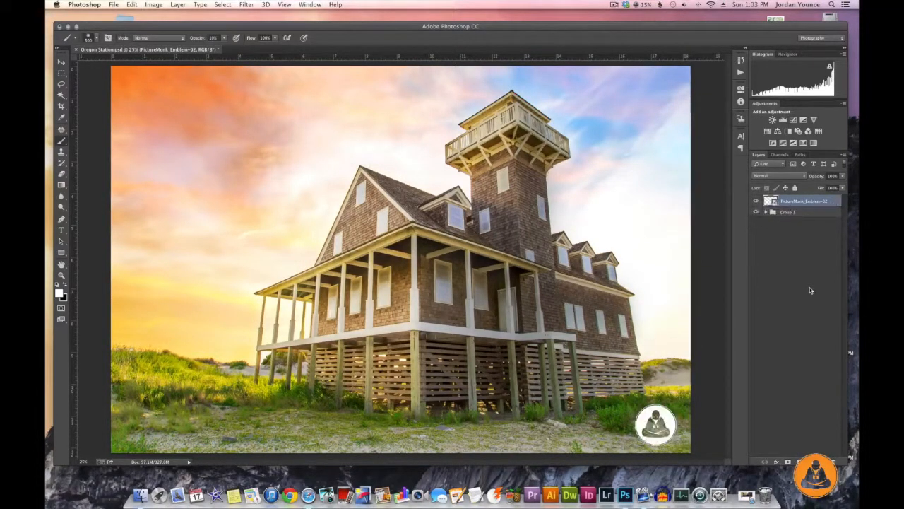
# - Lower the white emblem layer's opacity to 44%
pyautogui.moveTo(817, 177); pyautogui.dragTo(779, 177)
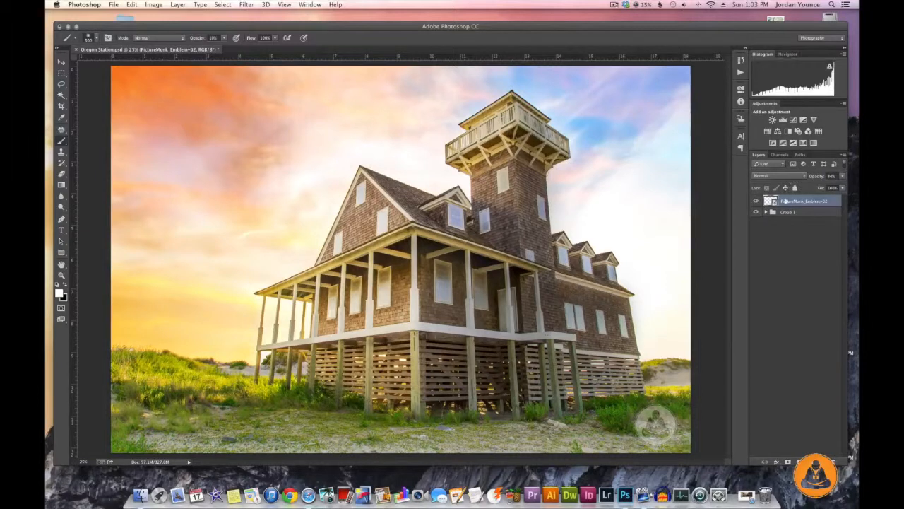
pyautogui.click(816, 177)
pyautogui.press('Return')
pyautogui.moveTo(818, 177); pyautogui.dragTo(818, 177)
pyautogui.moveTo(818, 178); pyautogui.dragTo(822, 178)
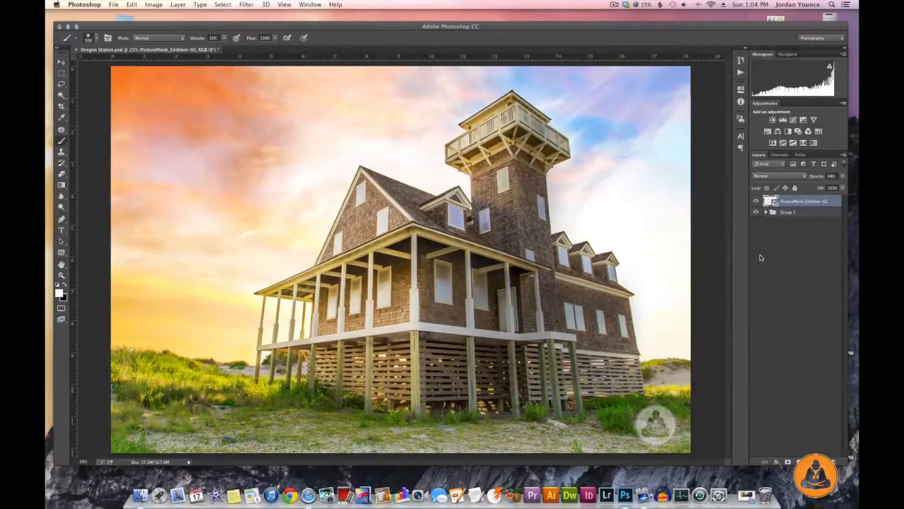